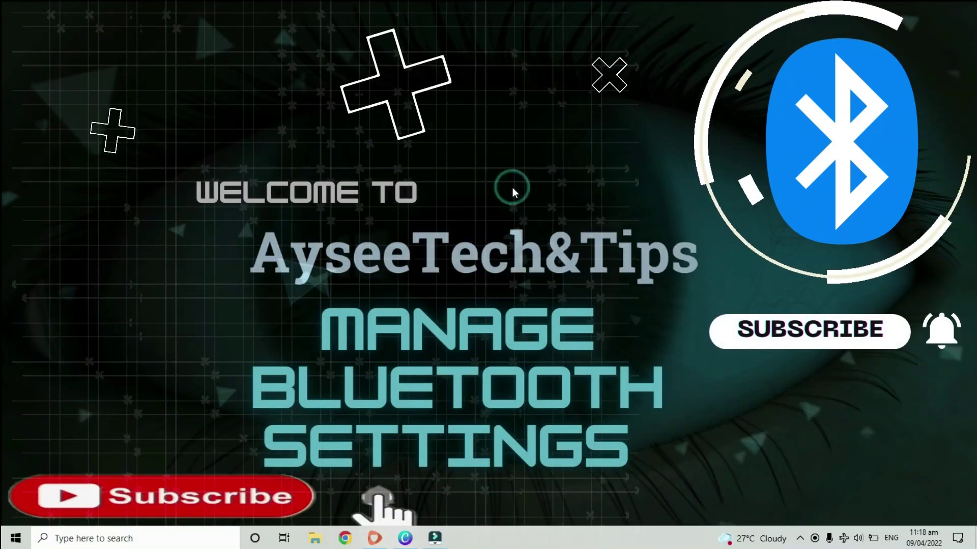
- Refresh the desktop, reveal the hidden tray icons, and open the Action Center
{"action": "right_click", "coordinate": [512, 187]}
{"action": "left_click", "coordinate": [482, 223]}
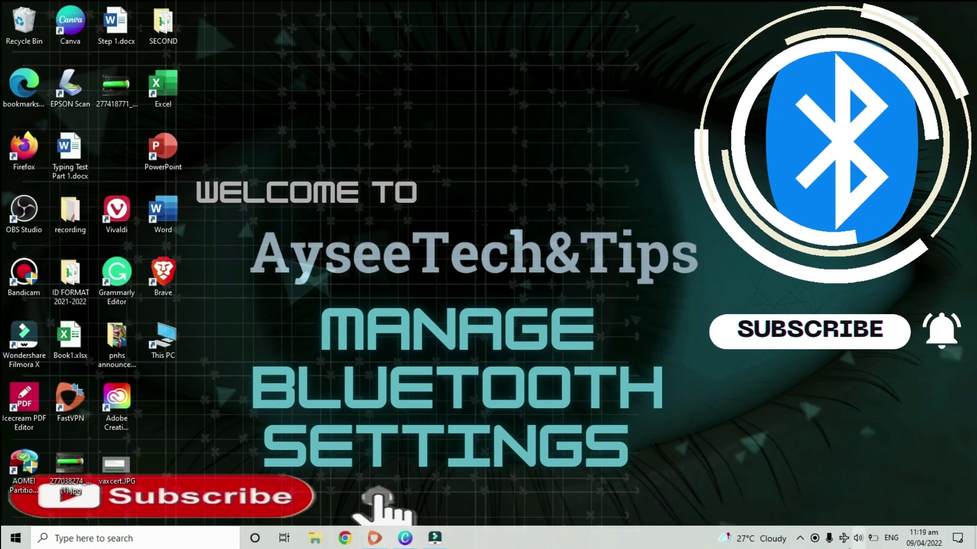
{"action": "left_click", "coordinate": [801, 538]}
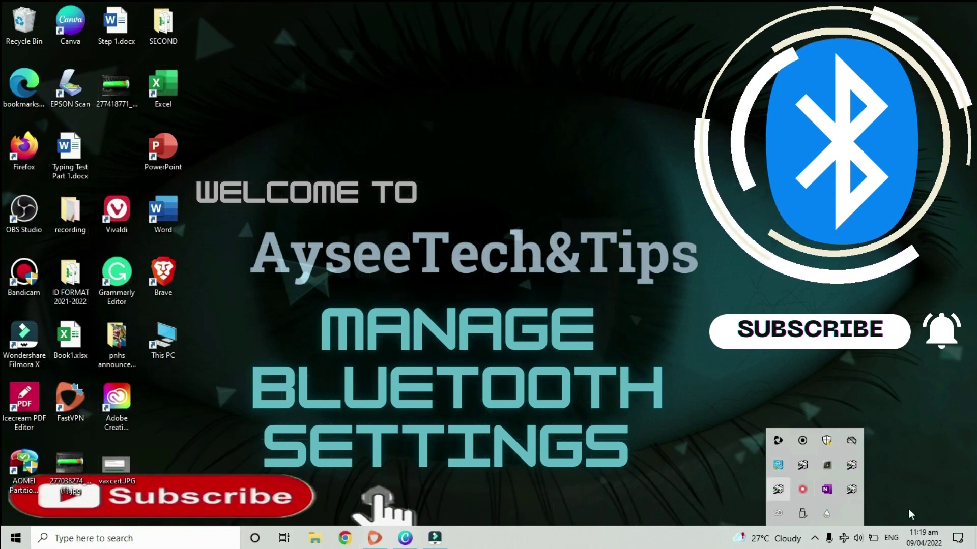
{"action": "left_click", "coordinate": [959, 539]}
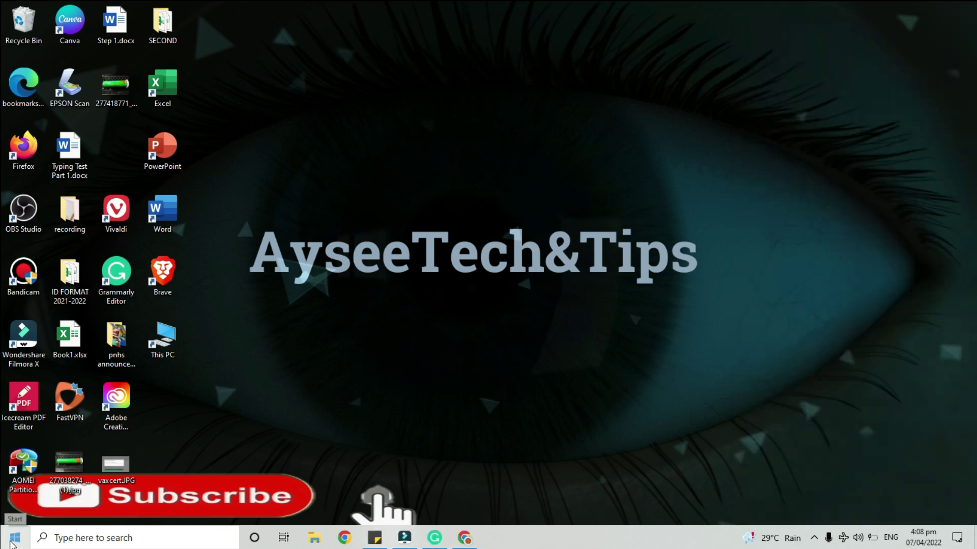
- Open Settings from the Start right-click menu and turn Bluetooth on under Devices
{"action": "right_click", "coordinate": [14, 543]}
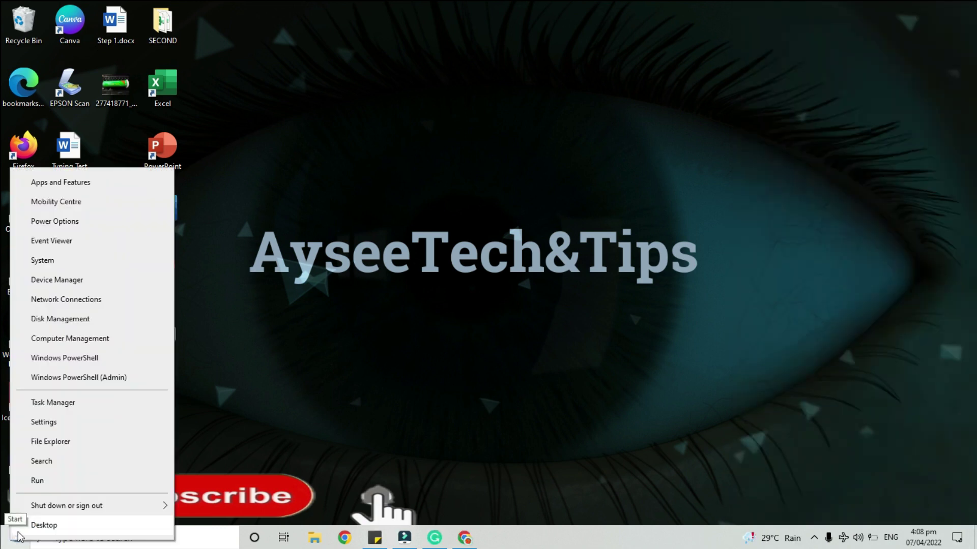
{"action": "left_click", "coordinate": [44, 422]}
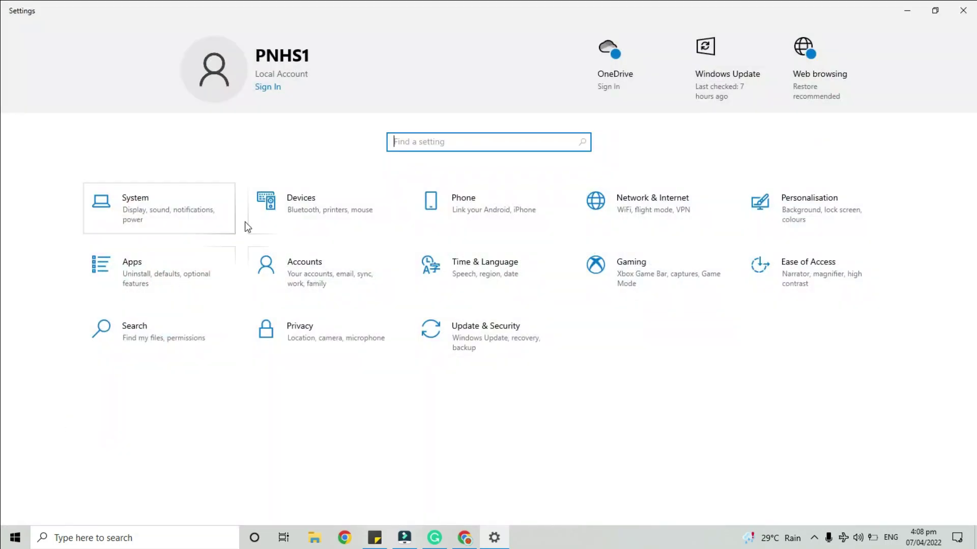
{"action": "left_click", "coordinate": [302, 199]}
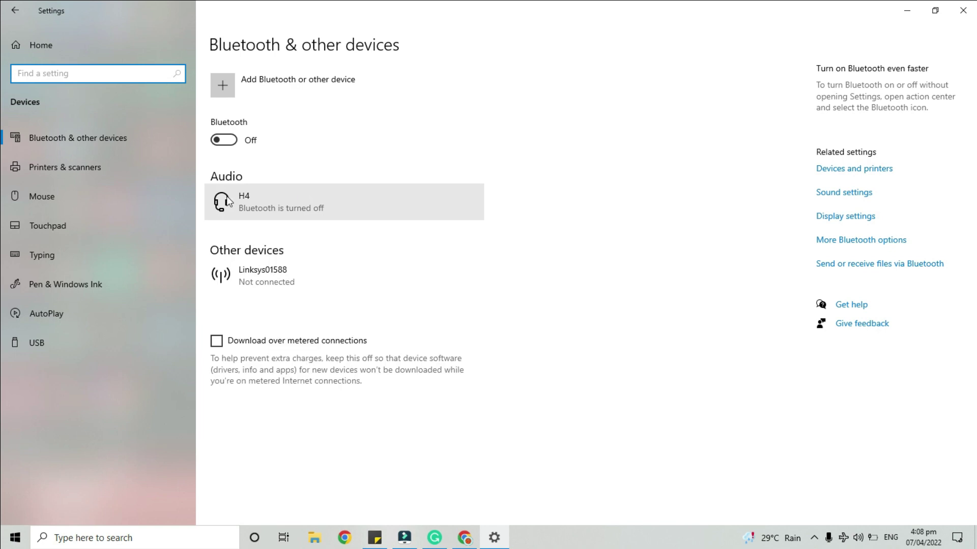
{"action": "left_click", "coordinate": [229, 142]}
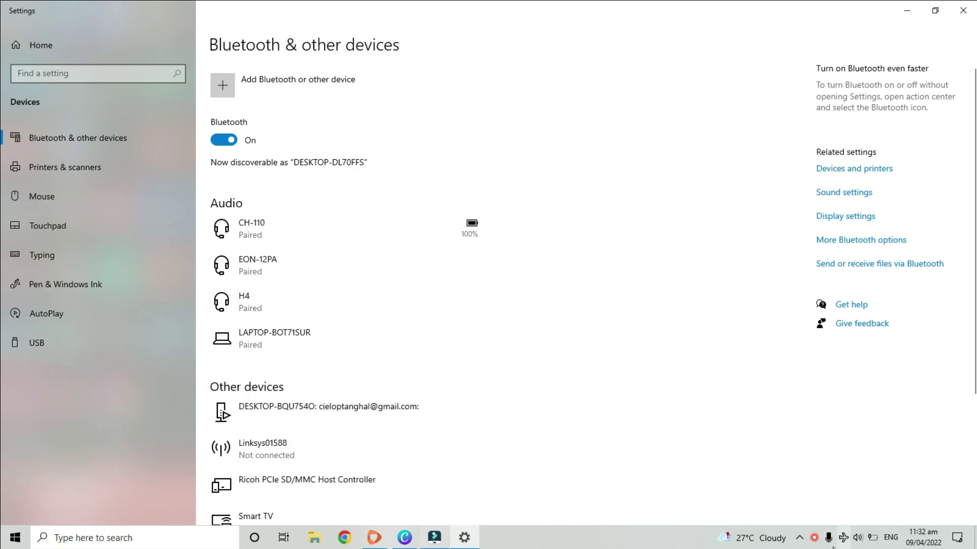
{"action": "left_click", "coordinate": [799, 539]}
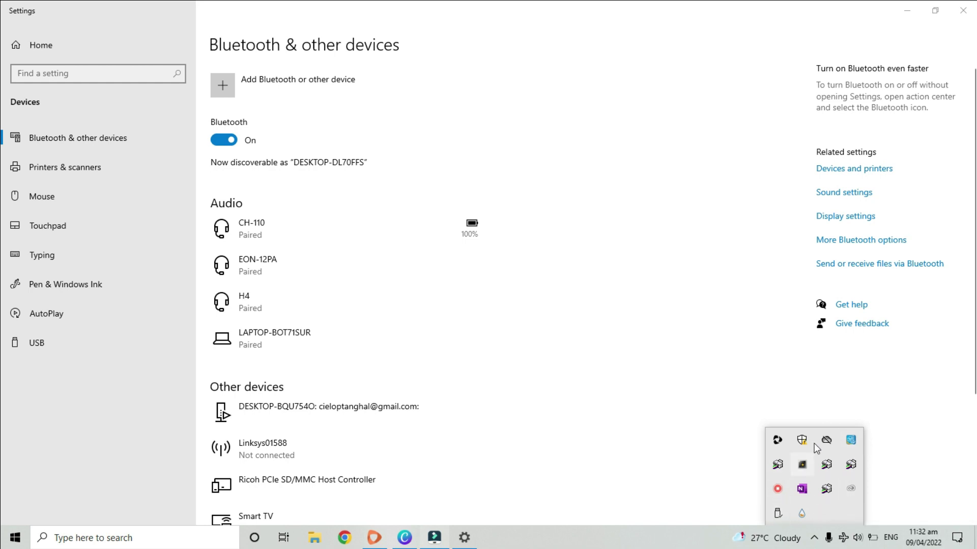
{"action": "left_click", "coordinate": [602, 412]}
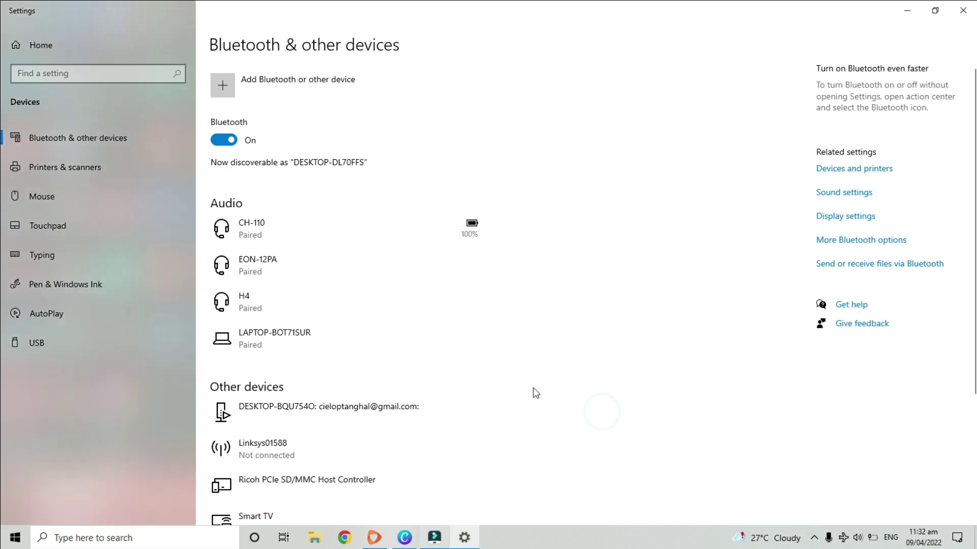
{"action": "left_click", "coordinate": [813, 538]}
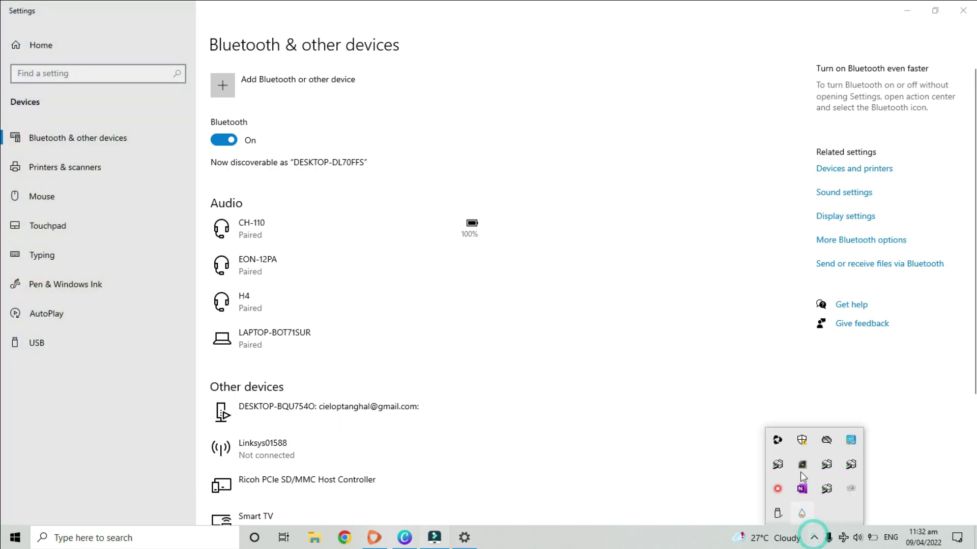
{"action": "left_click", "coordinate": [958, 538]}
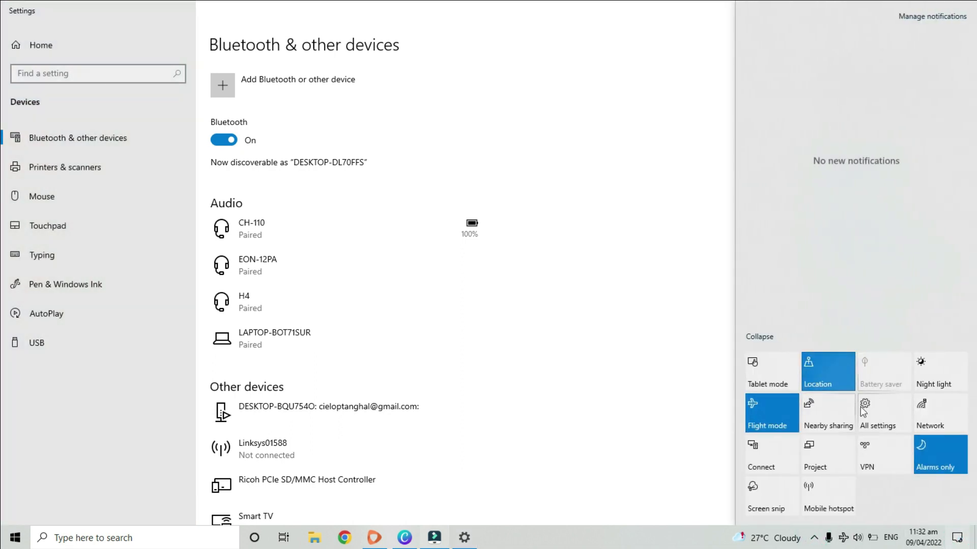
{"action": "left_click", "coordinate": [597, 378]}
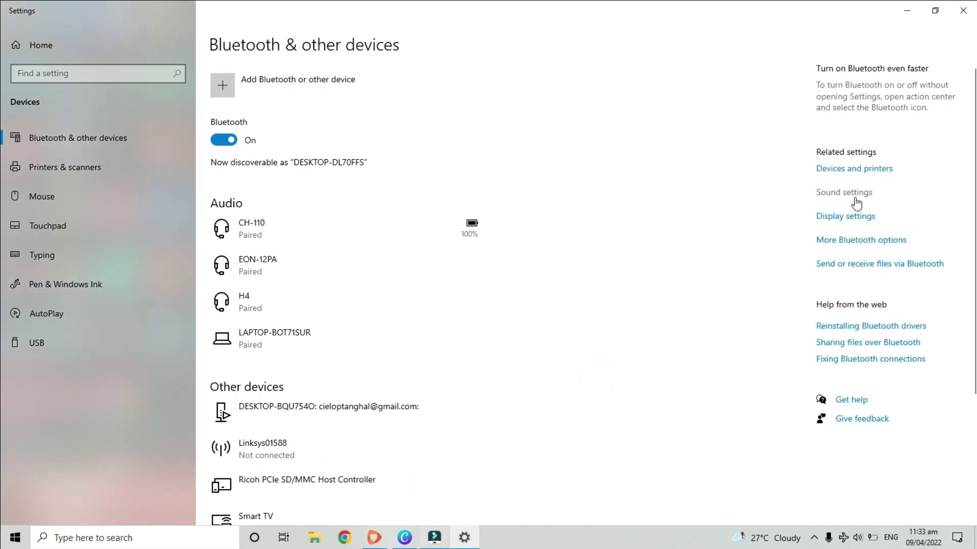
- Enable 'Show the Bluetooth icon in the notification area' in More Bluetooth options and apply it
{"action": "left_click", "coordinate": [845, 248]}
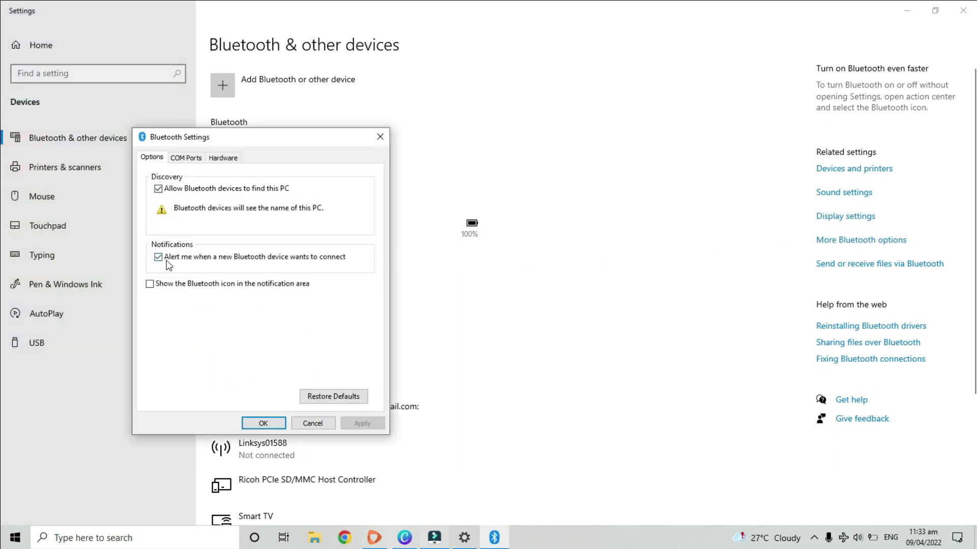
{"action": "left_click", "coordinate": [150, 284]}
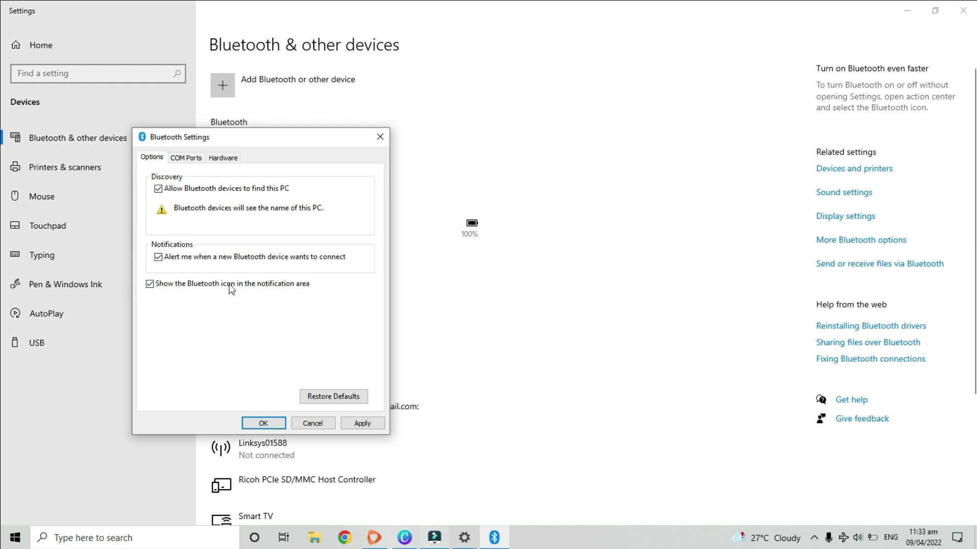
{"action": "left_click", "coordinate": [359, 425]}
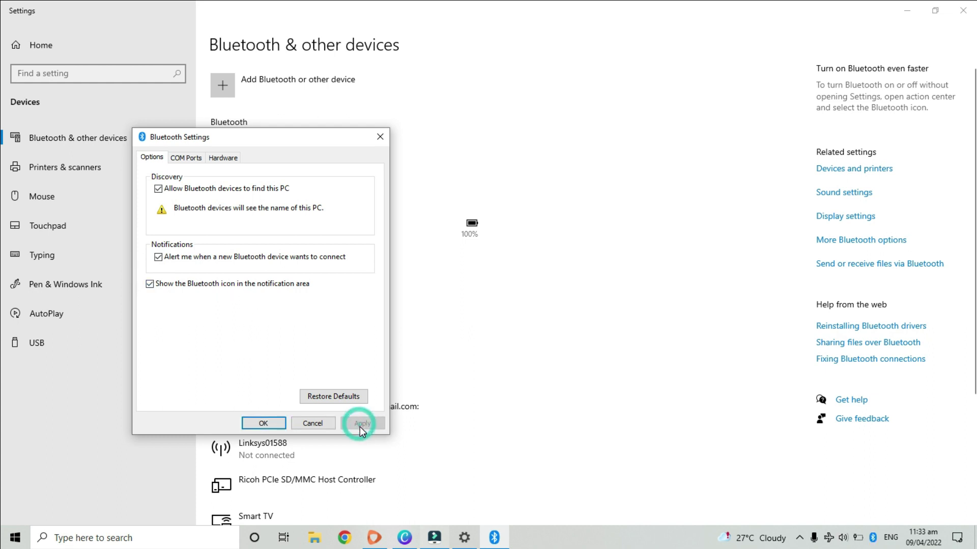
{"action": "left_click", "coordinate": [264, 423]}
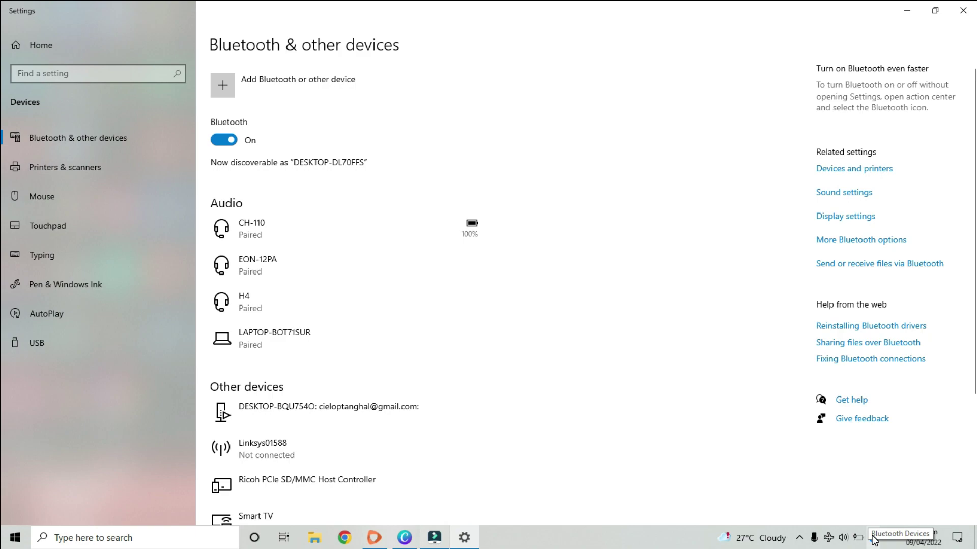
- Edit the Action Center quick actions to add a Bluetooth tile
{"action": "right_click", "coordinate": [904, 498]}
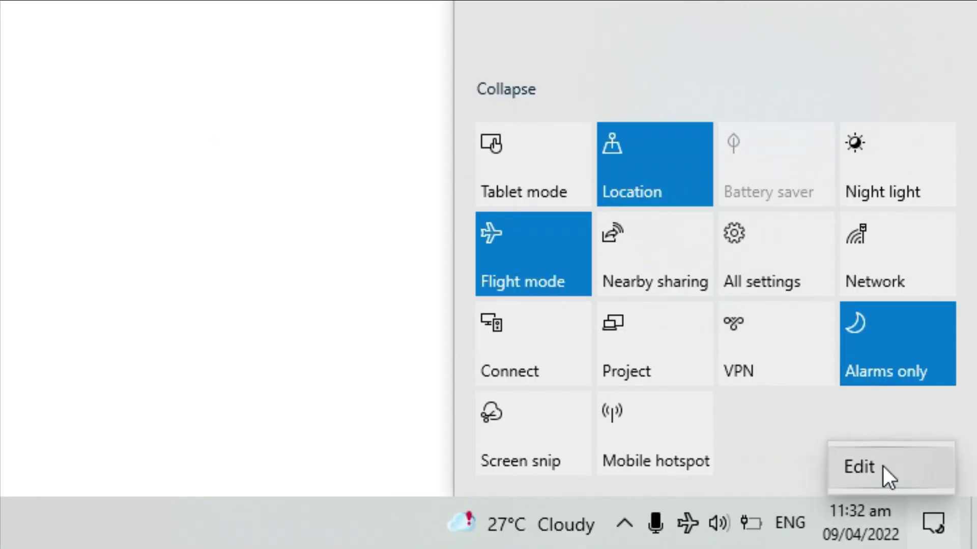
{"action": "left_click", "coordinate": [883, 466]}
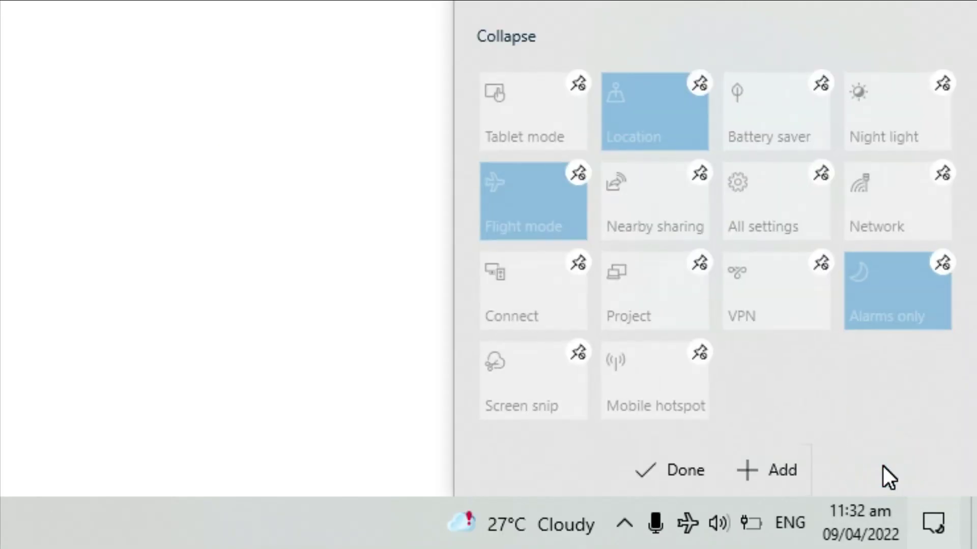
{"action": "left_click", "coordinate": [773, 473]}
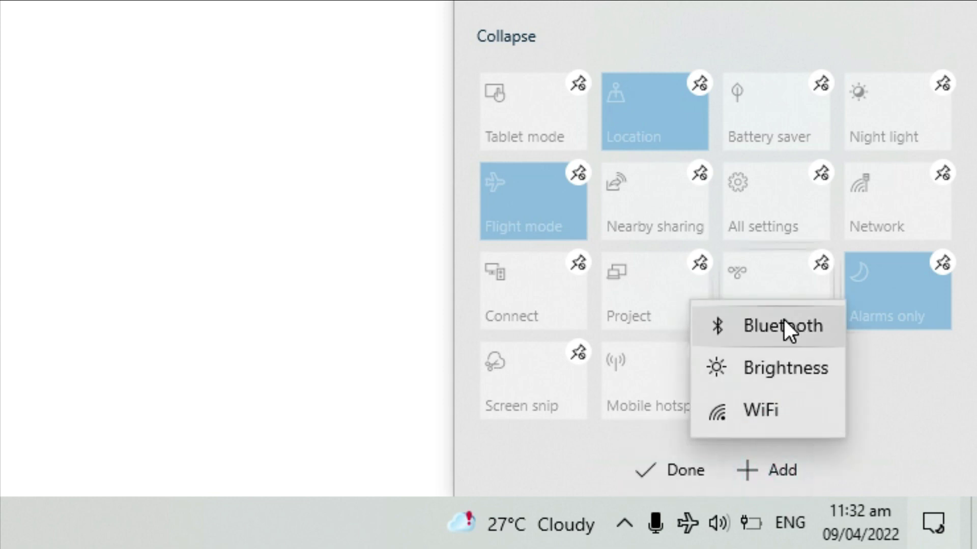
{"action": "left_click", "coordinate": [784, 328]}
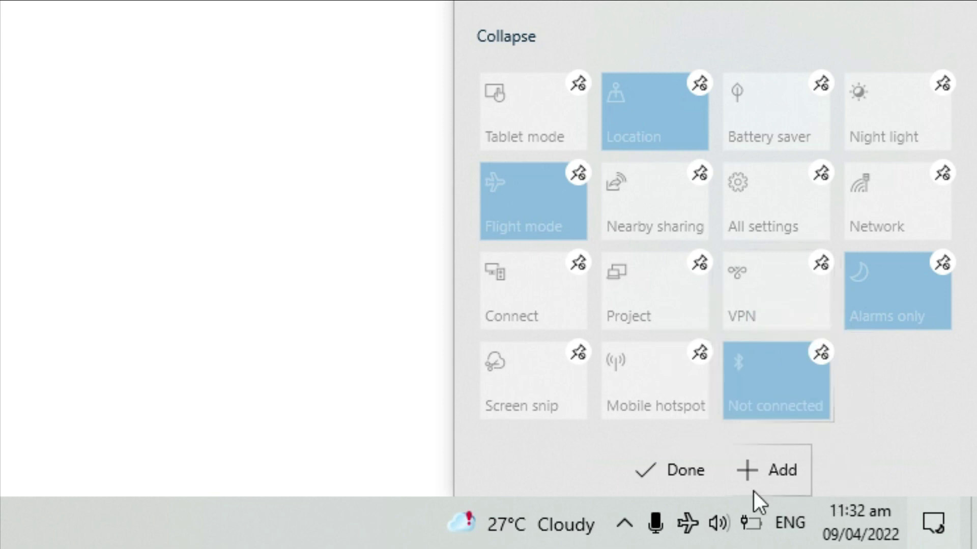
{"action": "left_click", "coordinate": [691, 479]}
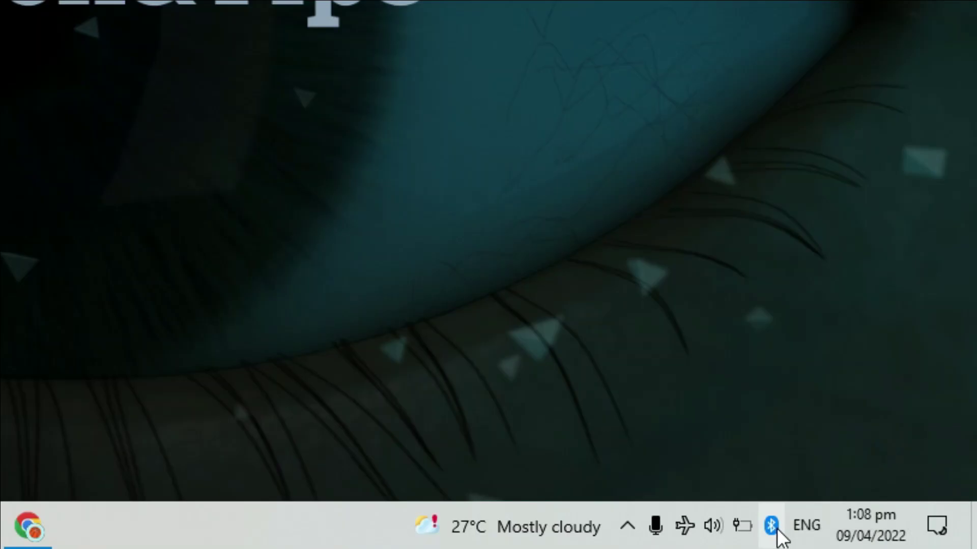
- Choose Add a Bluetooth Device from the Bluetooth tray icon's menu
{"action": "right_click", "coordinate": [873, 541]}
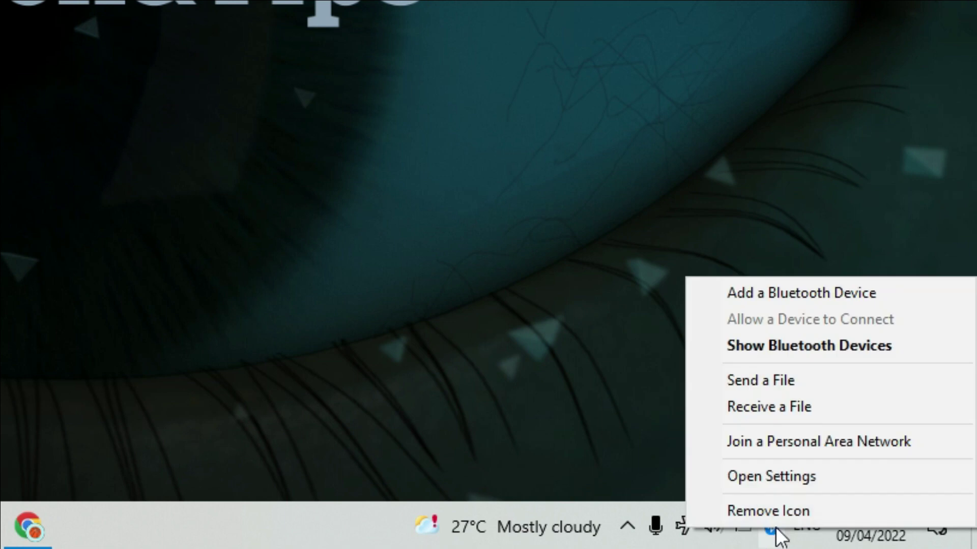
{"action": "left_click", "coordinate": [758, 295]}
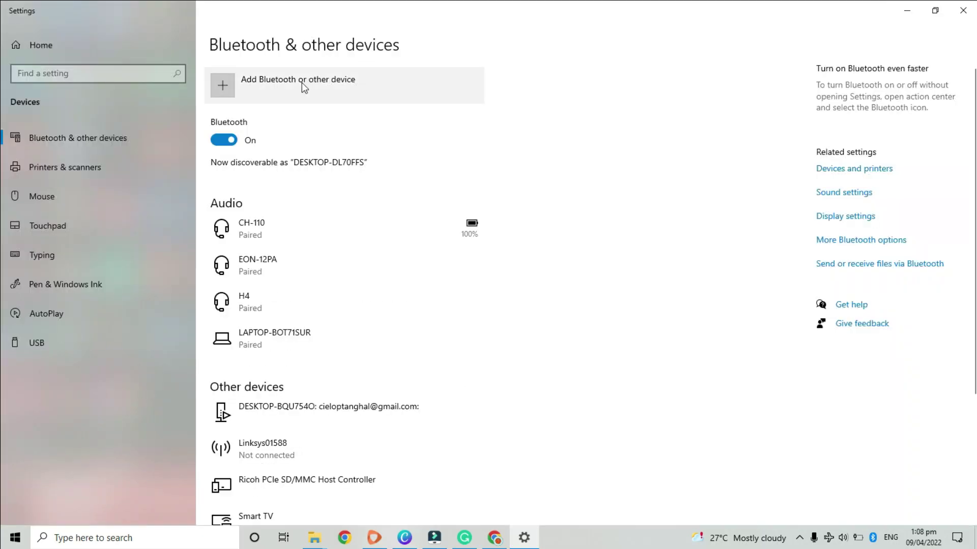
- Add the vivo 2015 phone as a Bluetooth device and accept the matching PIN
{"action": "left_click", "coordinate": [302, 82]}
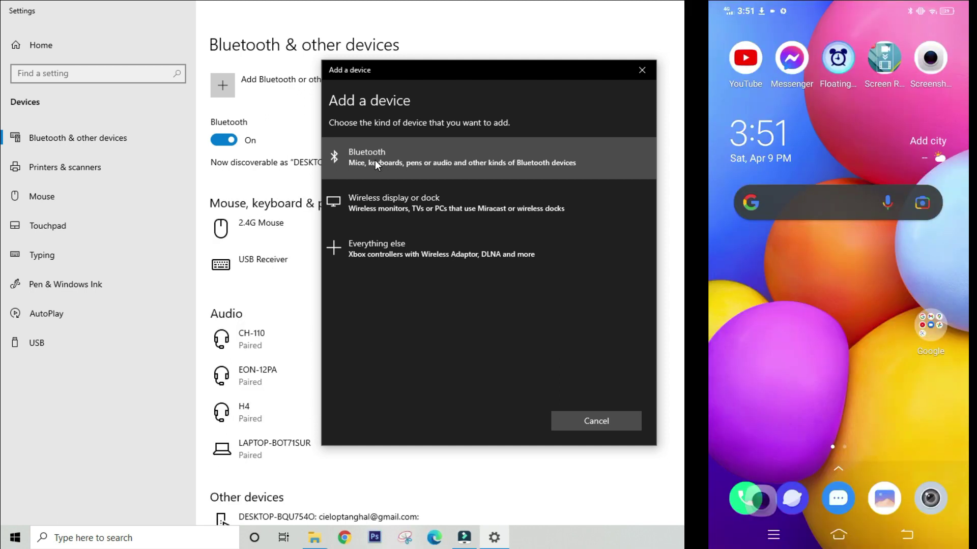
{"action": "left_click", "coordinate": [374, 160]}
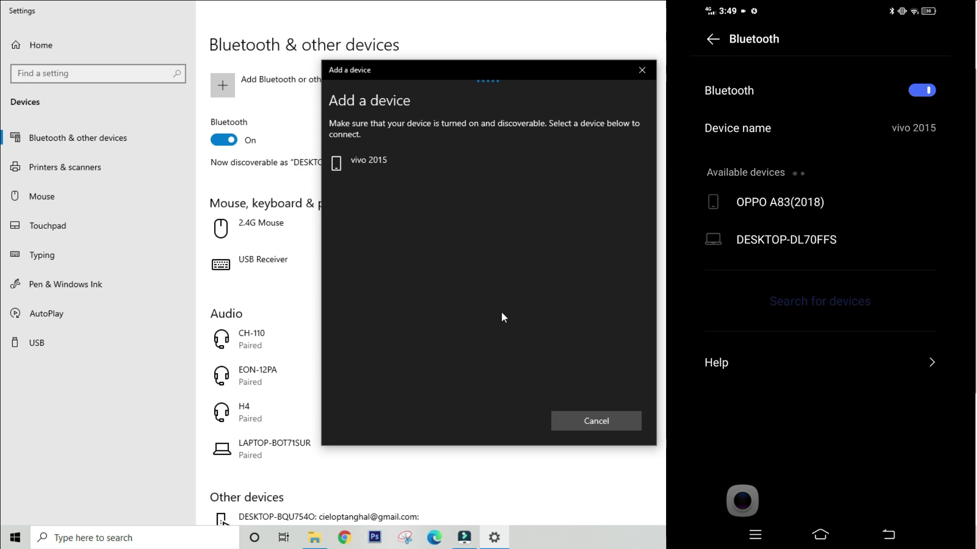
{"action": "left_click", "coordinate": [422, 234]}
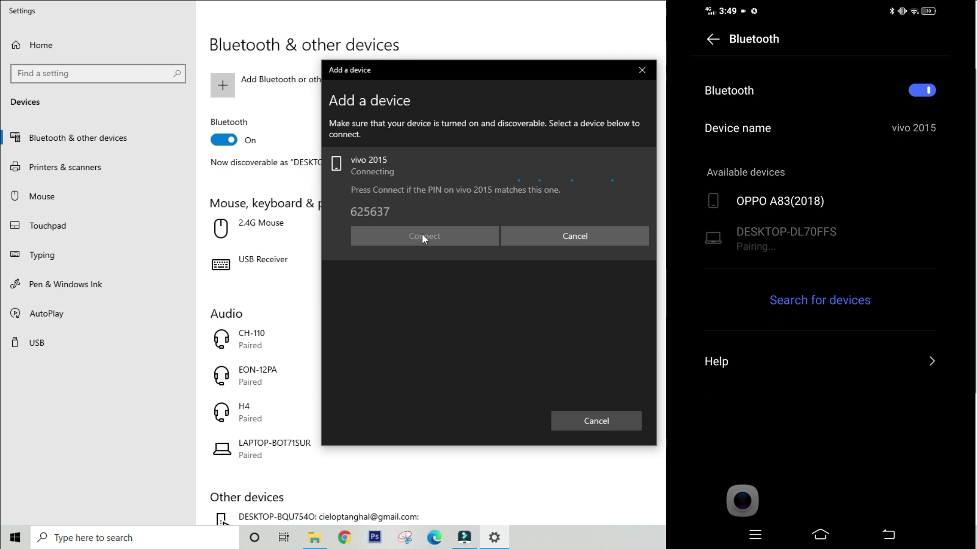
- Start a Bluetooth file send to vivo 2015 and pick the second green photo from the Desktop
{"action": "right_click", "coordinate": [874, 539]}
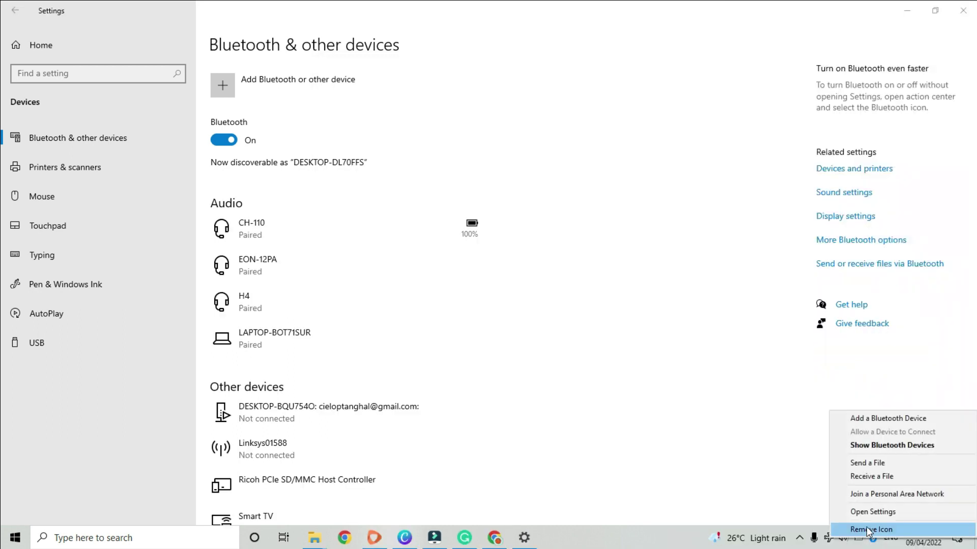
{"action": "left_click", "coordinate": [886, 464]}
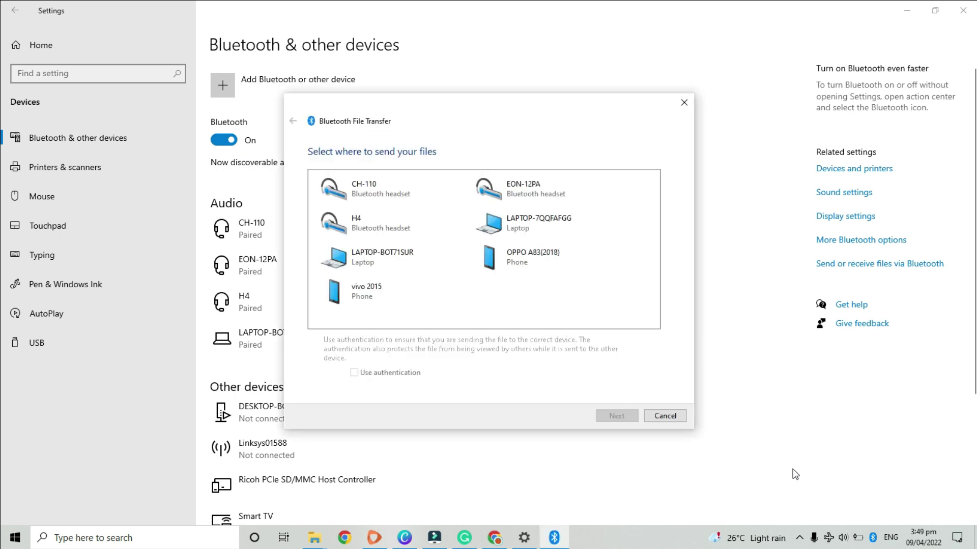
{"action": "left_click", "coordinate": [409, 295]}
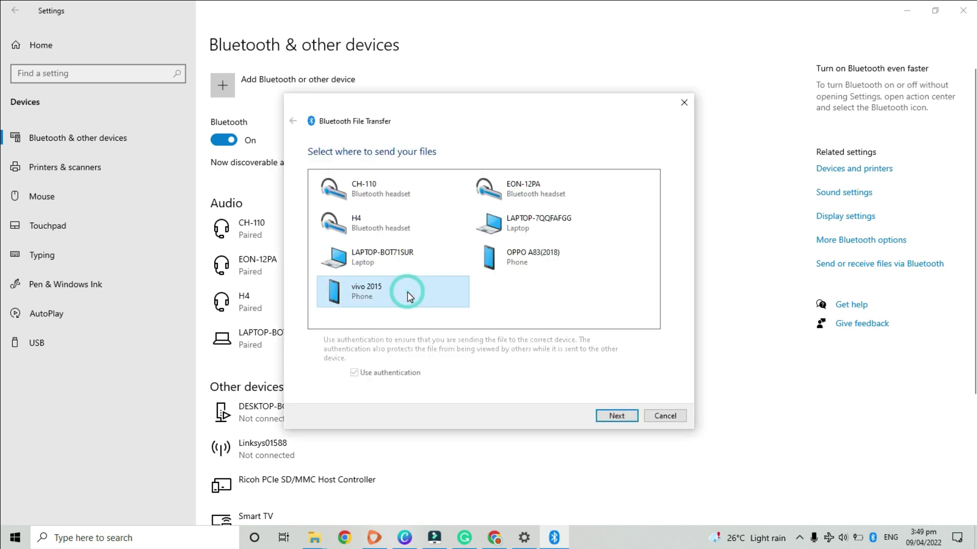
{"action": "left_click", "coordinate": [616, 416]}
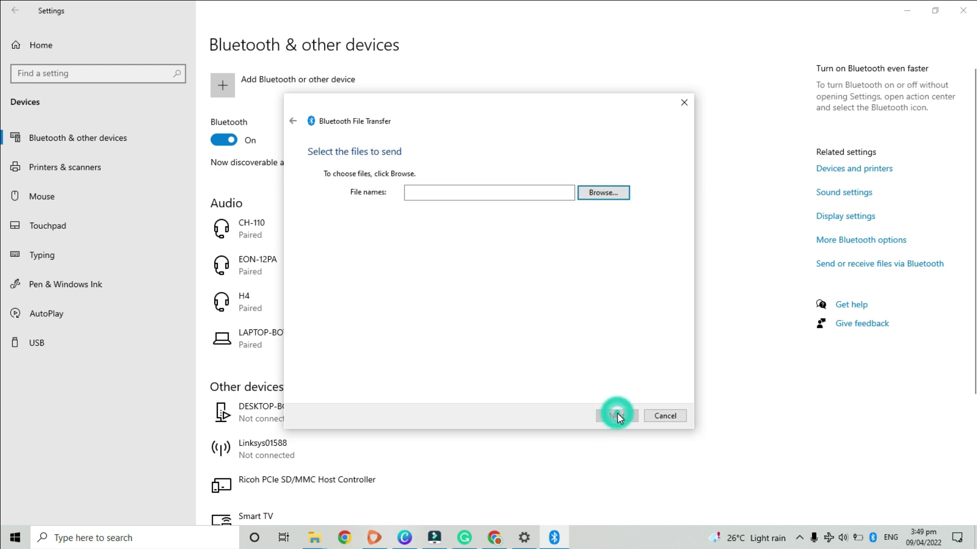
{"action": "left_click", "coordinate": [601, 192]}
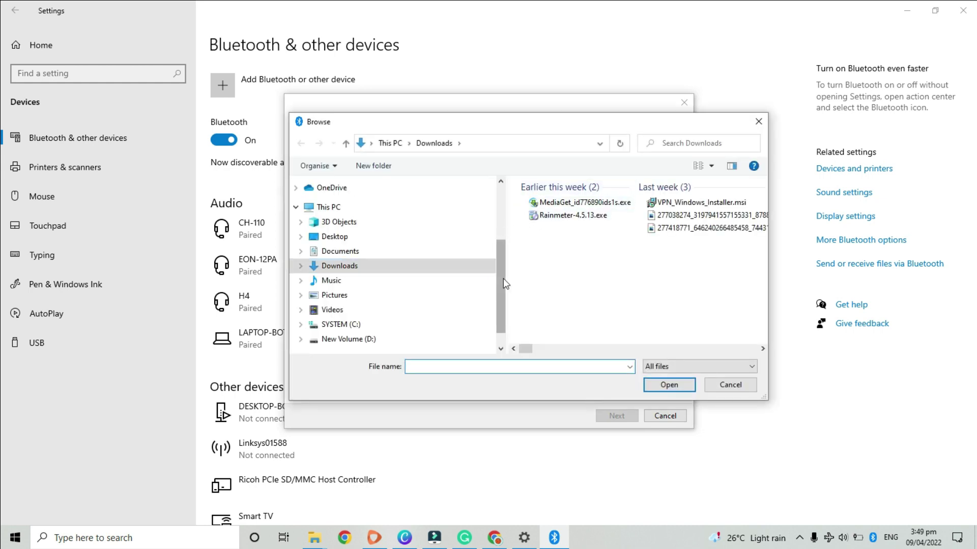
{"action": "left_click", "coordinate": [442, 242]}
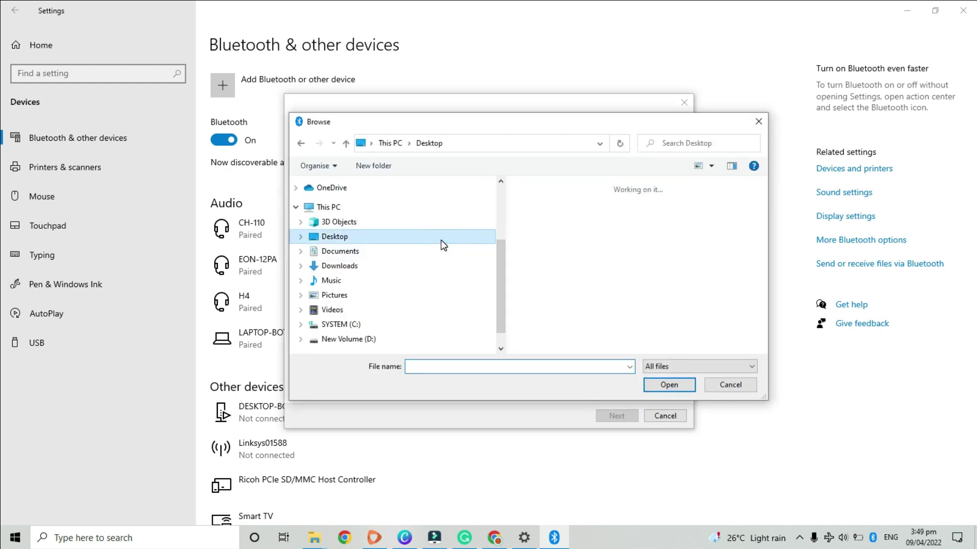
{"action": "left_click", "coordinate": [693, 300]}
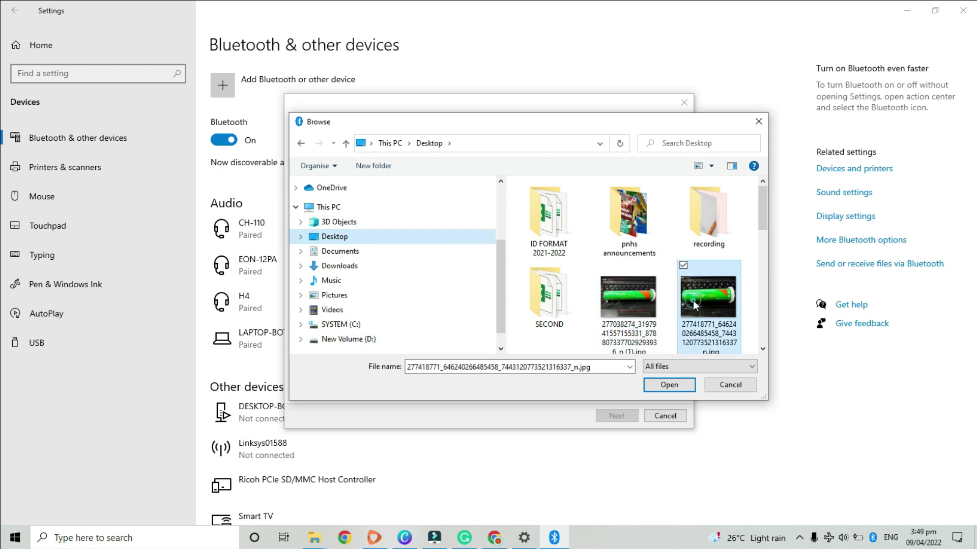
- Send the chosen 91.7 KB image to vivo 2015 and close the finished transfer
{"action": "left_click", "coordinate": [666, 385]}
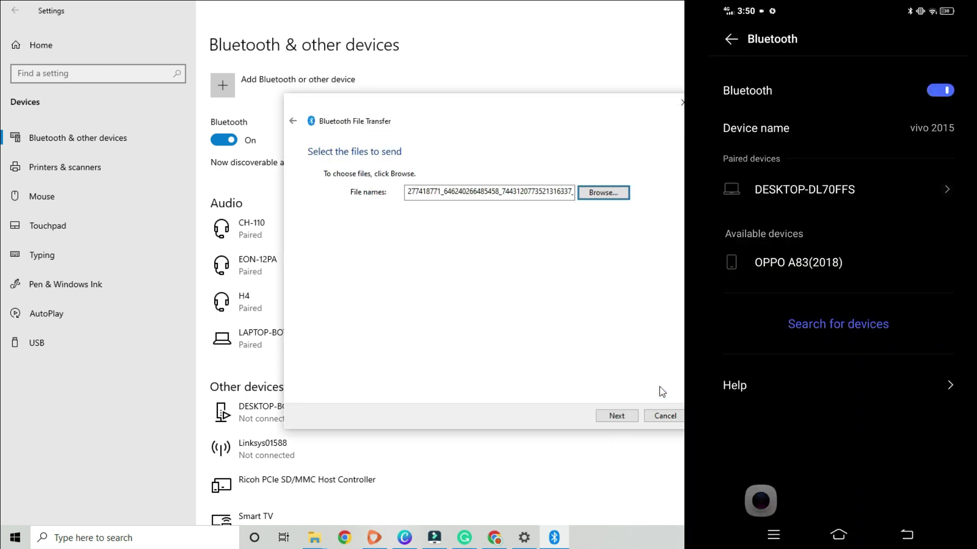
{"action": "left_click", "coordinate": [618, 415]}
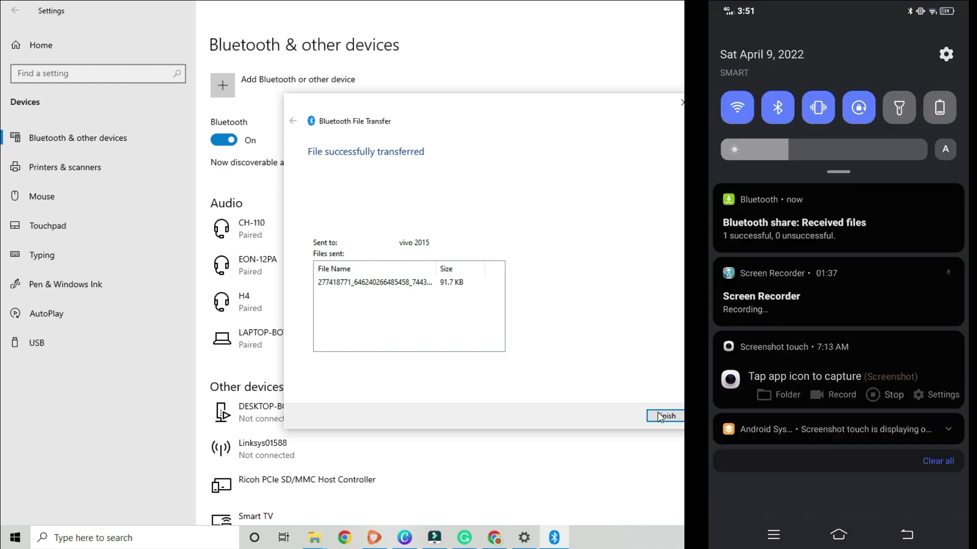
{"action": "left_click", "coordinate": [660, 417]}
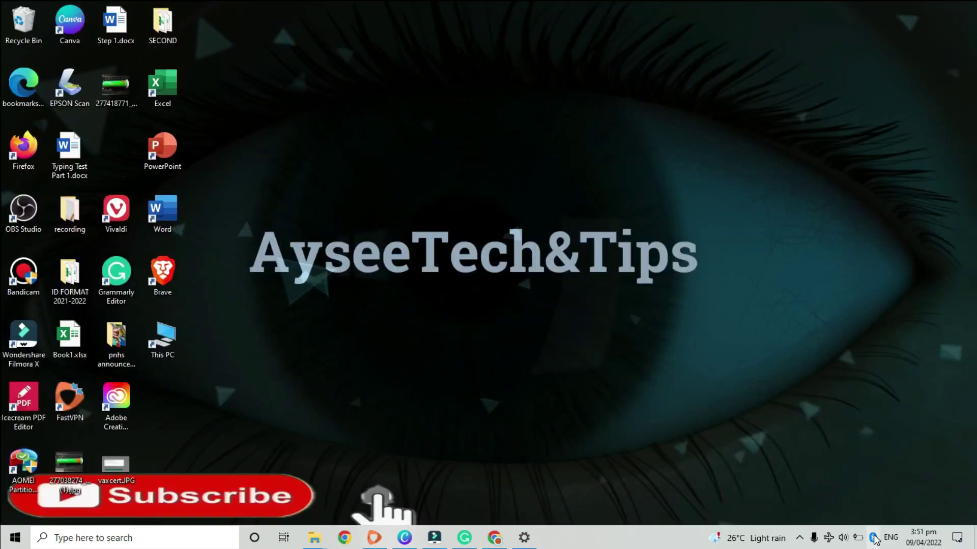
- Put the PC in Receive a File mode from the Bluetooth tray icon's menu
{"action": "right_click", "coordinate": [873, 537]}
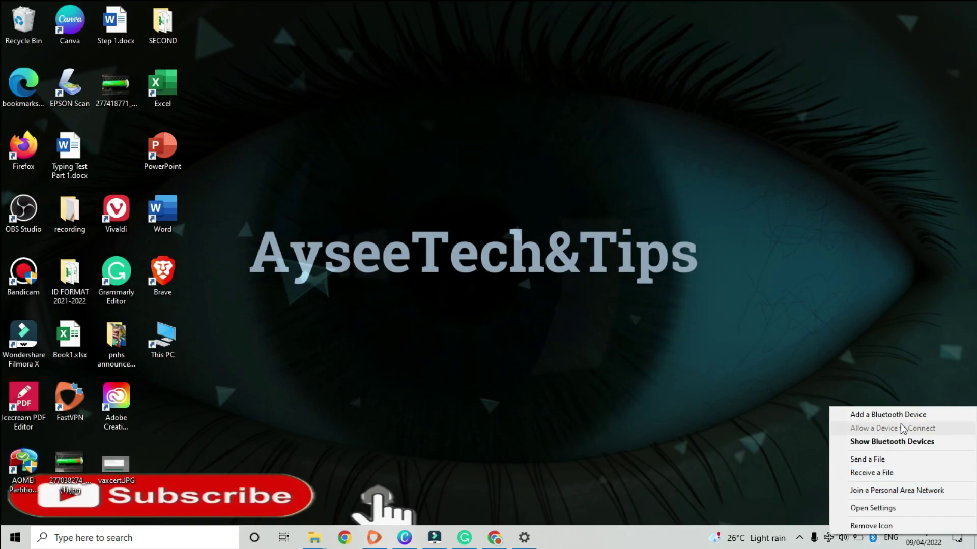
{"action": "left_click", "coordinate": [902, 473]}
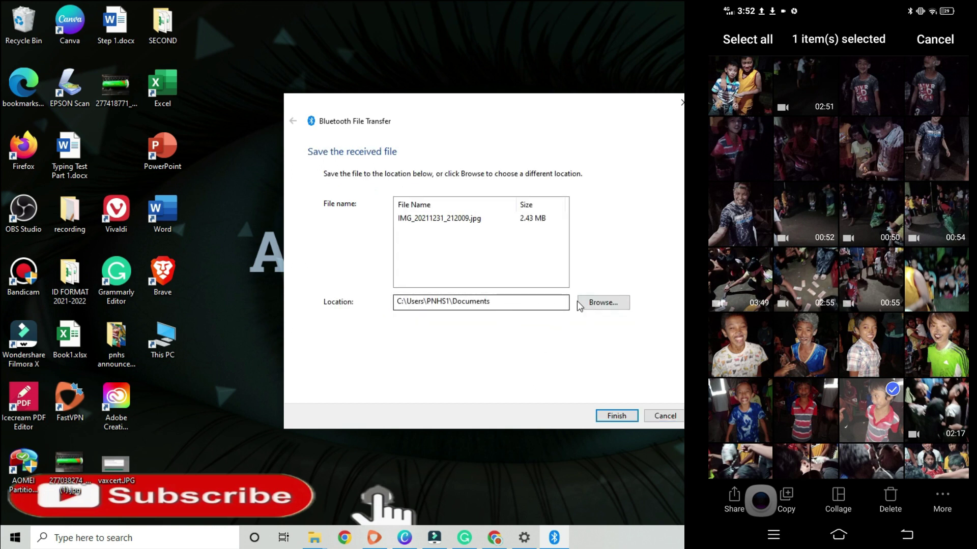
- Make a 'Bluetooth File Received' folder as the save location and save IMG_20211231_212009.jpg there
{"action": "left_click", "coordinate": [598, 306]}
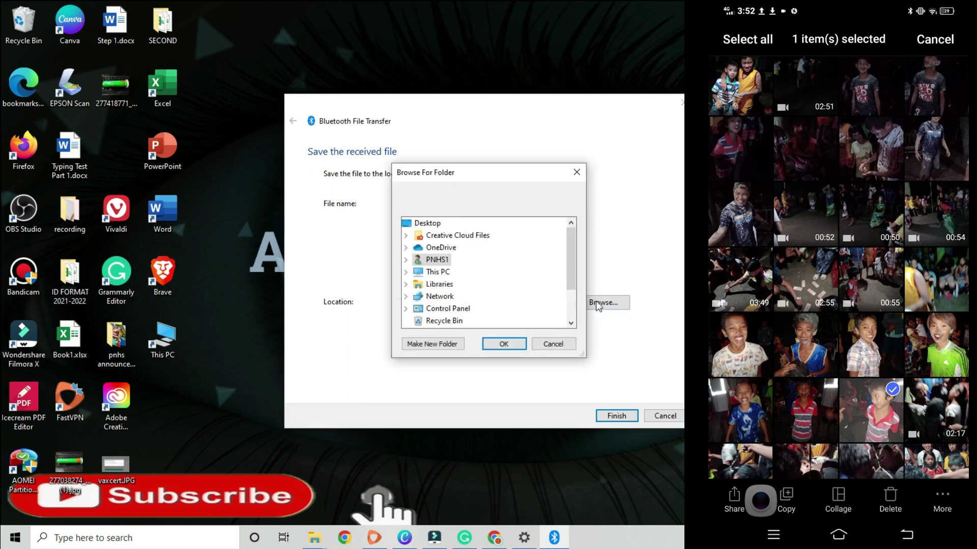
{"action": "left_click_drag", "start_coordinate": [573, 267], "coordinate": [583, 321]}
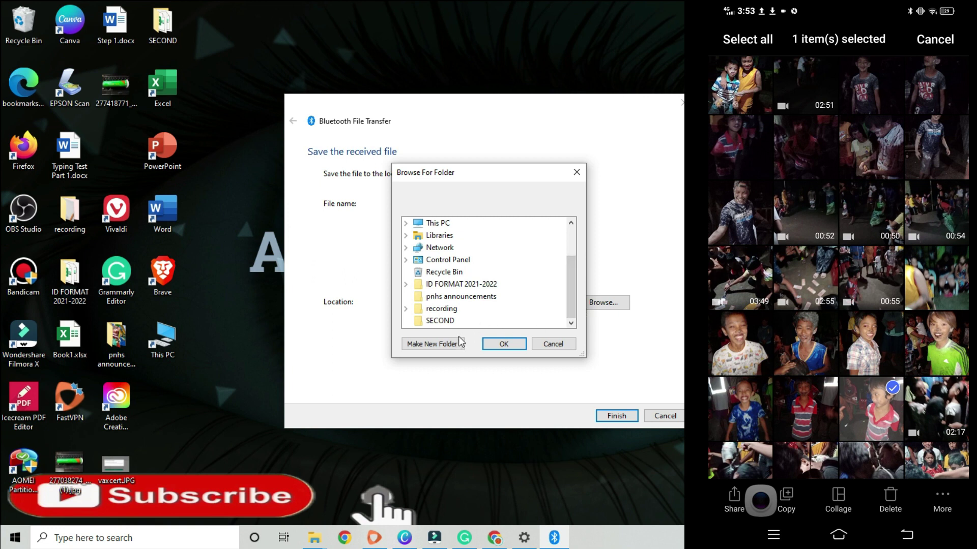
{"action": "left_click", "coordinate": [439, 346]}
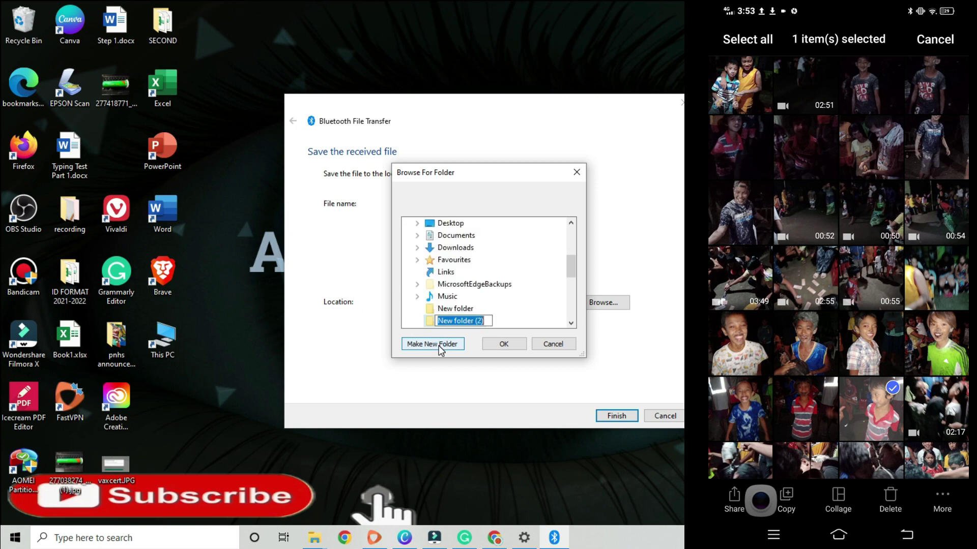
{"action": "type", "text": "Bluetoo"}
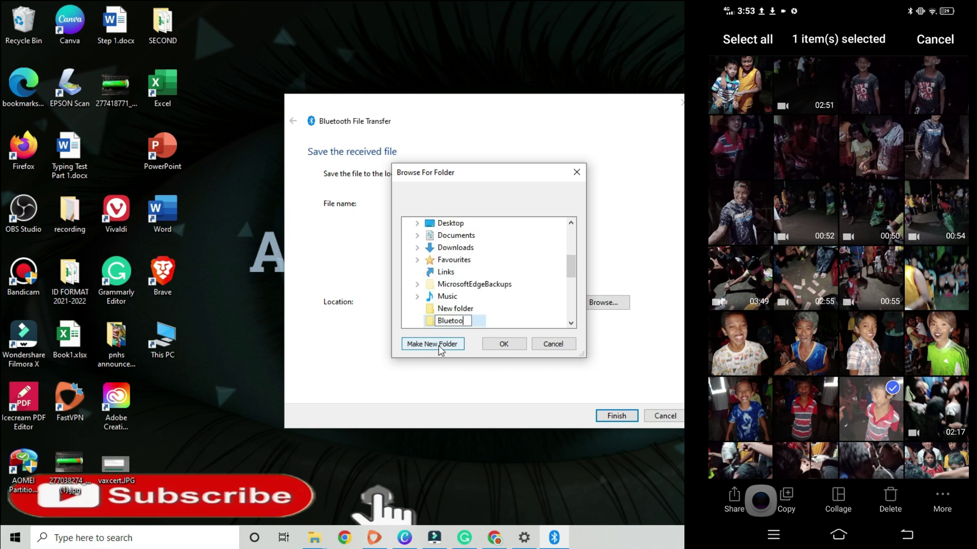
{"action": "type", "text": "th File Received"}
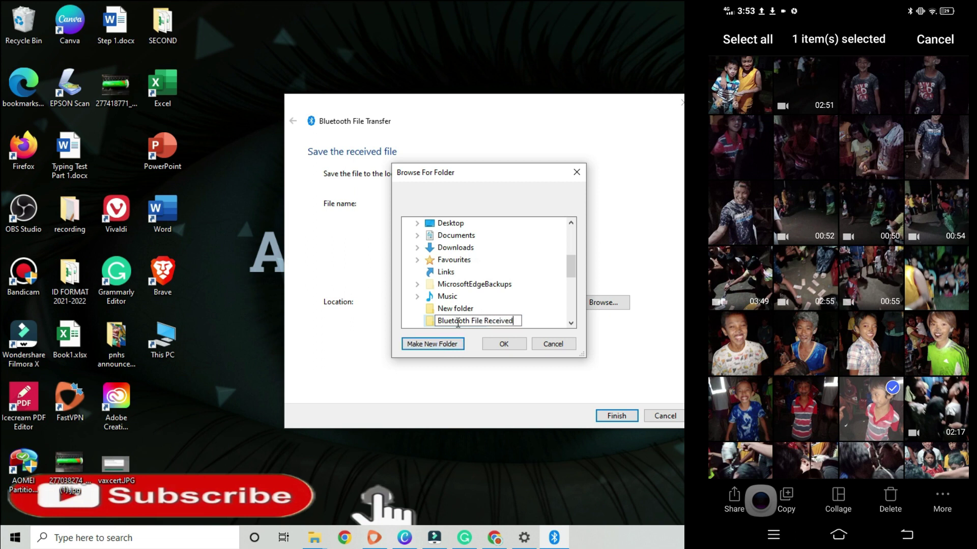
{"action": "left_click", "coordinate": [499, 345]}
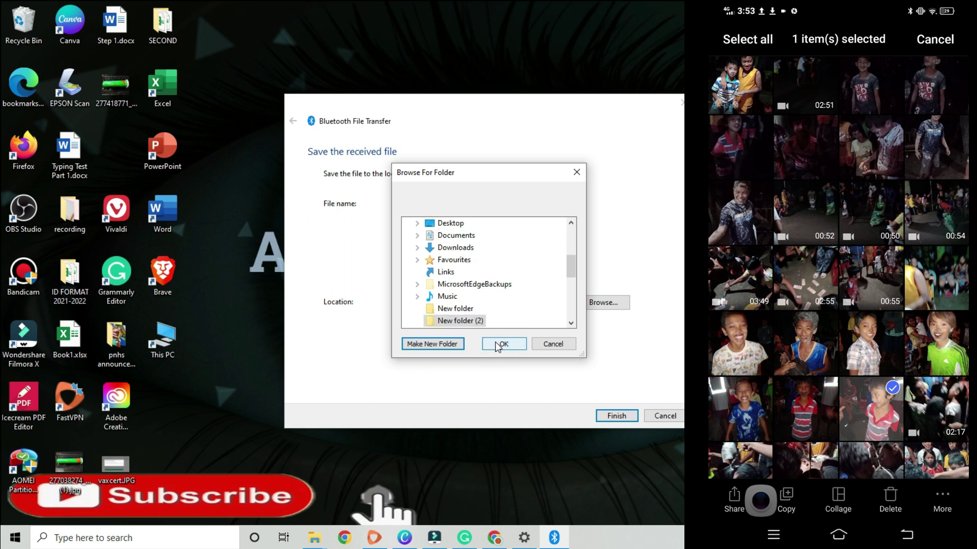
{"action": "key", "text": "Return"}
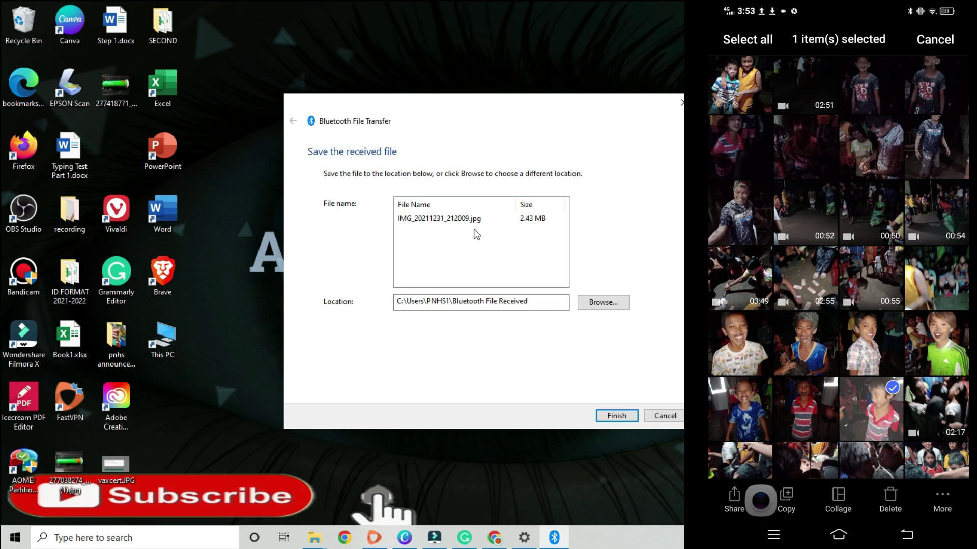
{"action": "left_click", "coordinate": [614, 416]}
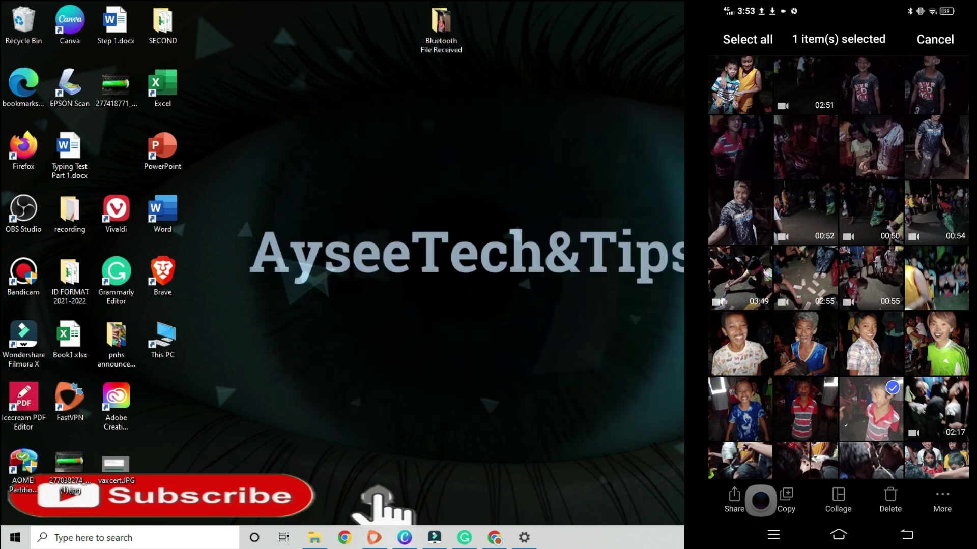
- Move the Bluetooth File Received folder into the desktop icon column and open it to find IMG_20211231_212009.jpg
{"action": "left_click_drag", "start_coordinate": [440, 50], "coordinate": [115, 171]}
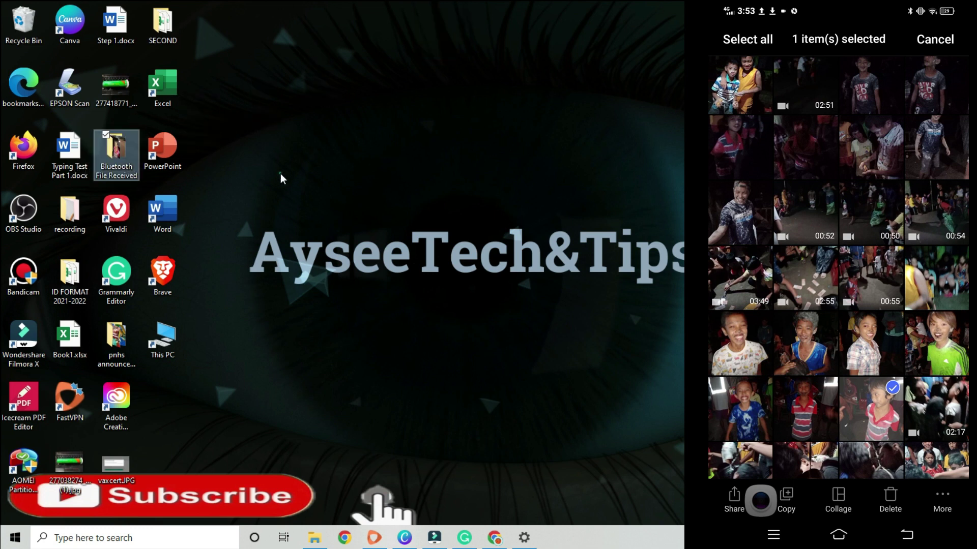
{"action": "double_click", "coordinate": [116, 163]}
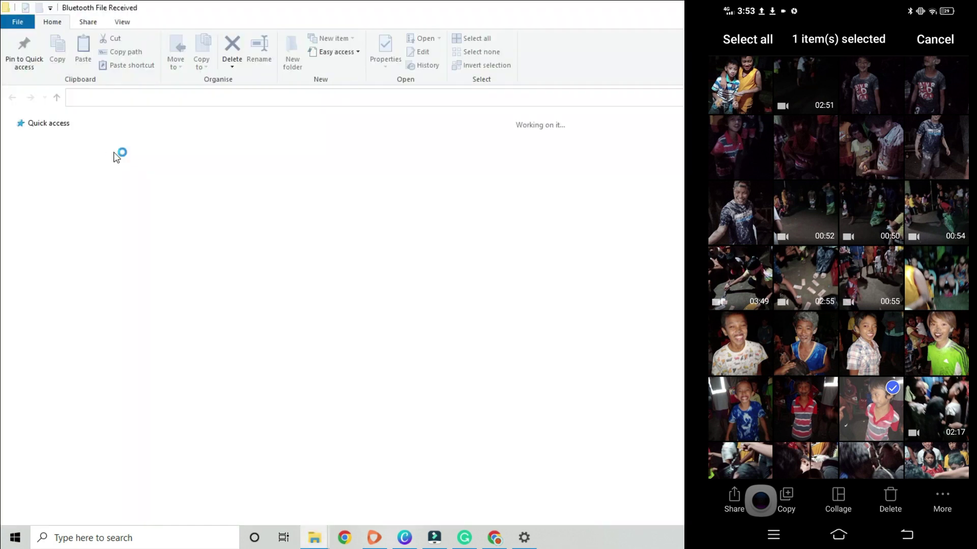
{"action": "left_click", "coordinate": [156, 167]}
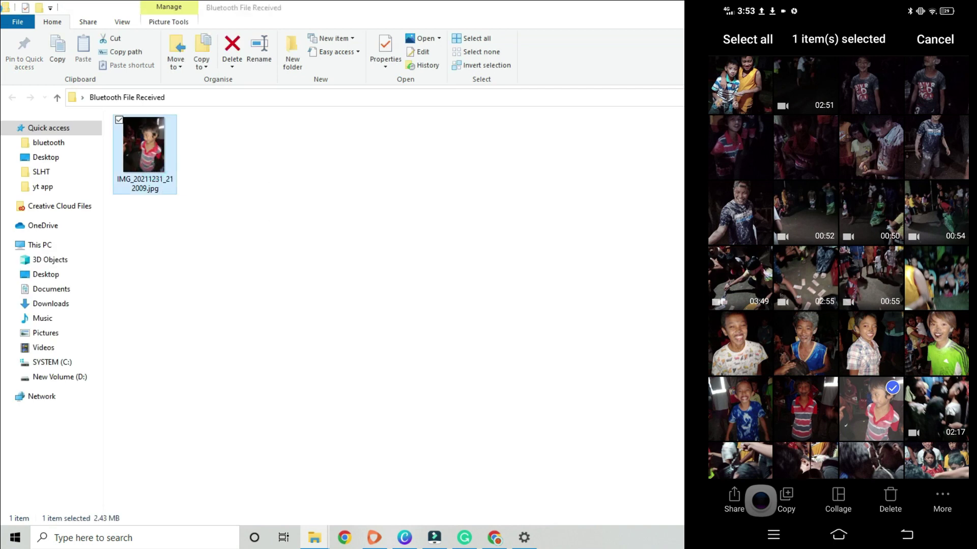
- View IMG_20211231_212009.jpg in Photos to confirm it arrived, then close the viewer
{"action": "double_click", "coordinate": [155, 168]}
{"action": "left_click", "coordinate": [963, 10]}
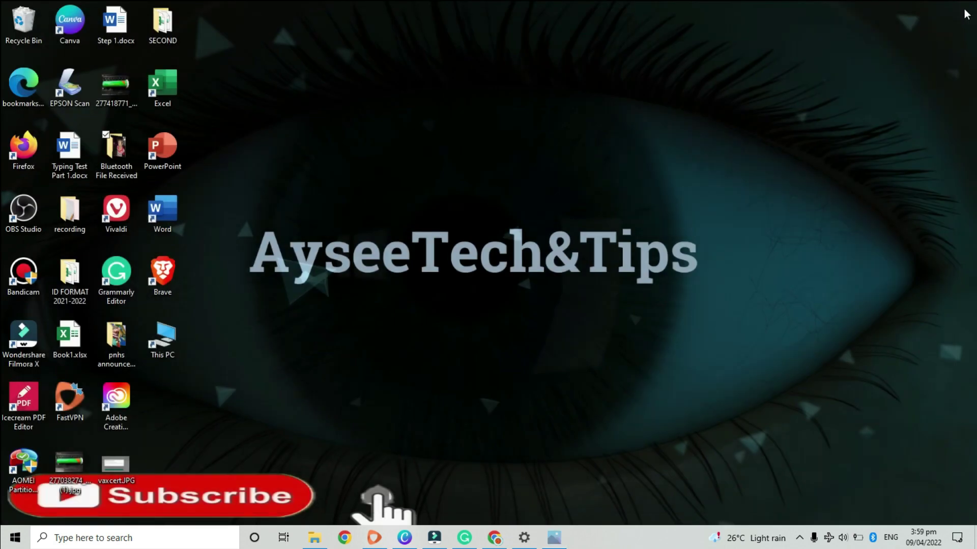
{"action": "right_click", "coordinate": [499, 204]}
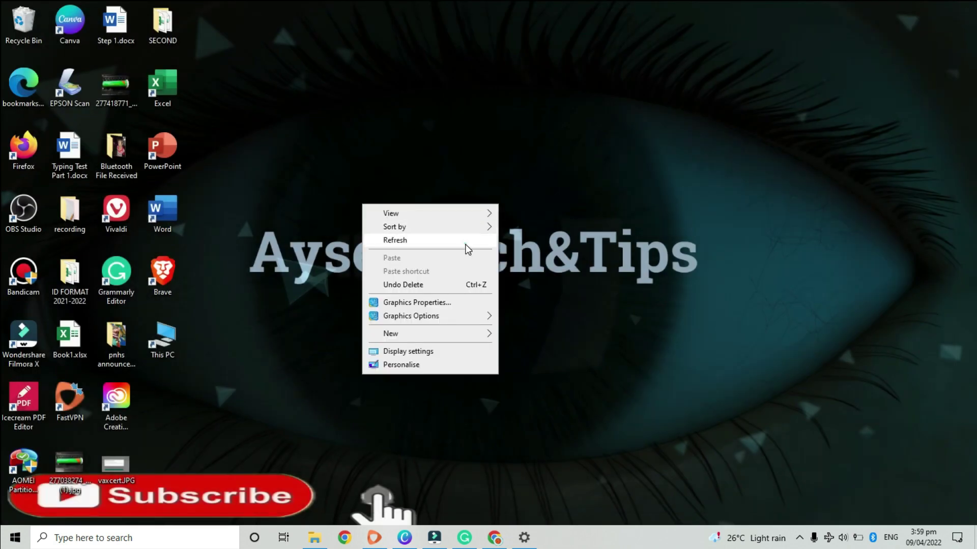